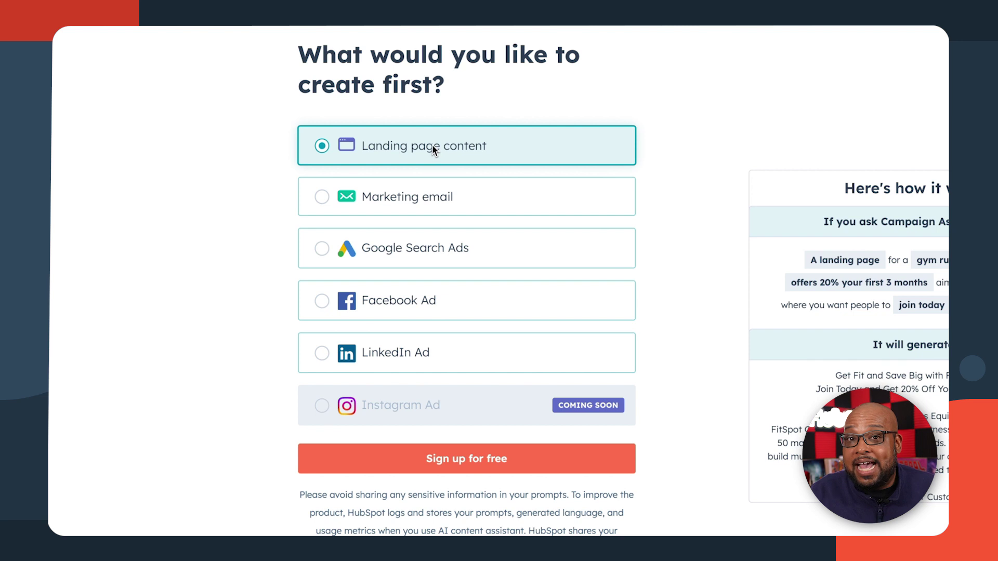
Sign up with the existing HubSpot account and choose landing page content as the first asset.
left_click(380, 459)
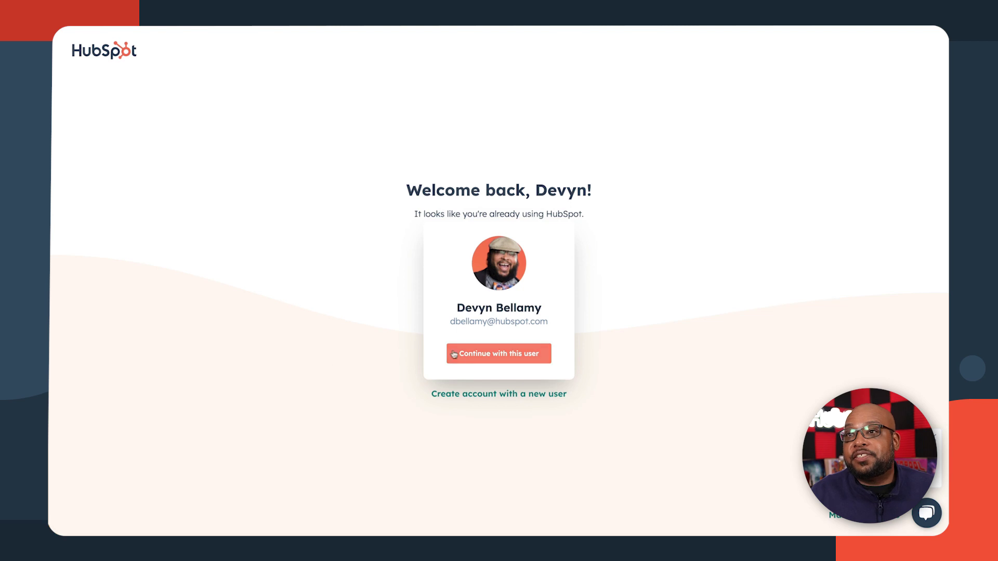
left_click(469, 355)
left_click(439, 343)
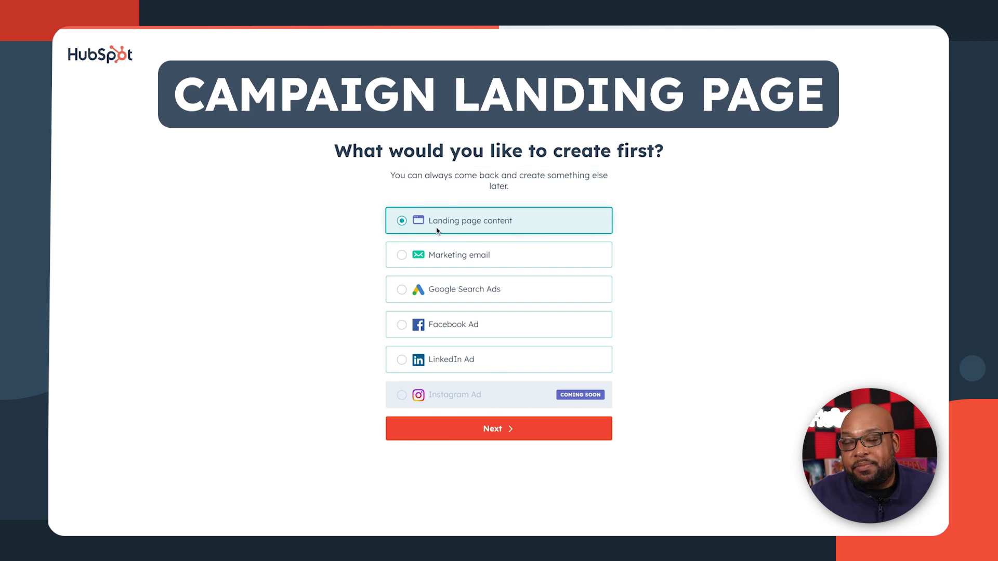
left_click(466, 427)
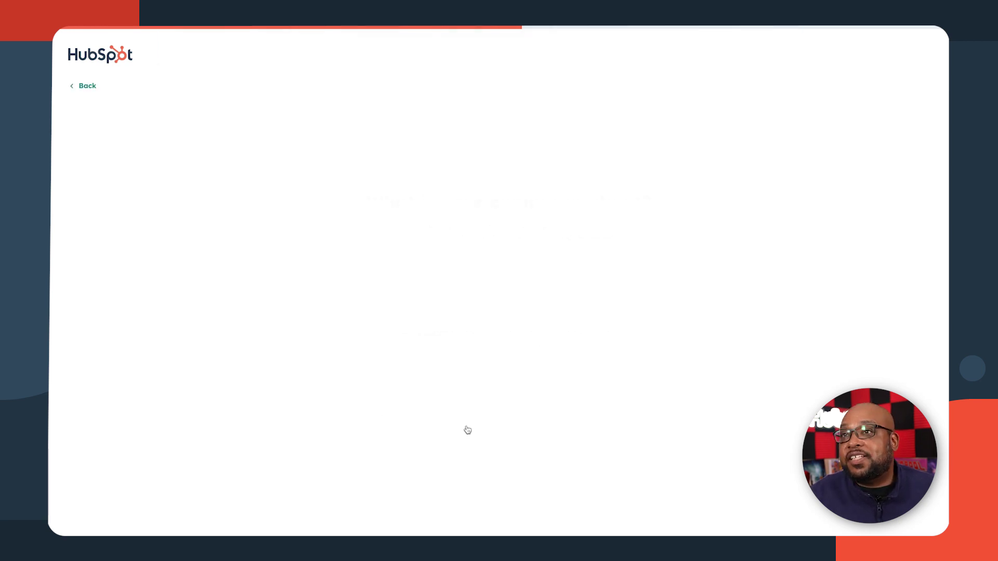
Enter the Cyber Monday half-off widget campaign description.
left_click(584, 298)
type("O")
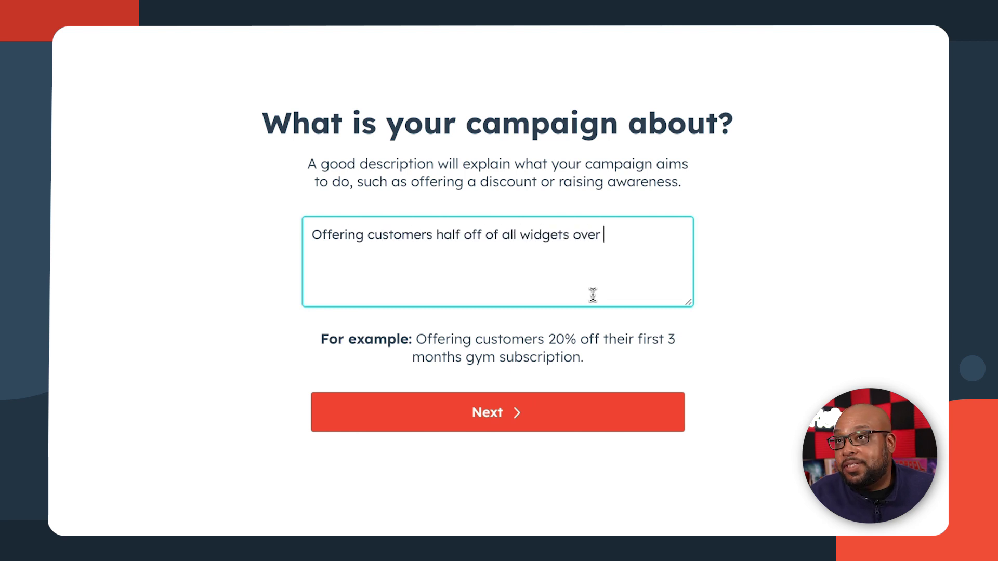
type("yber monday.")
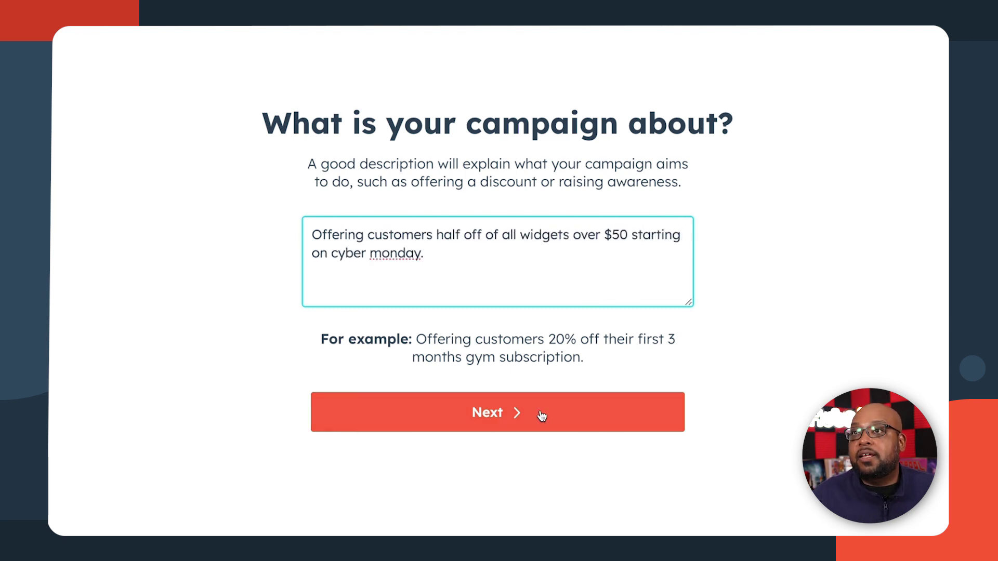
left_click(539, 414)
Enter key messages 'OUr widgets power your car, your home, and your toaster', 'Biodegradable', 'Come in a variety of colors'.
type("OUr widgets power your car, your home, and your toaster")
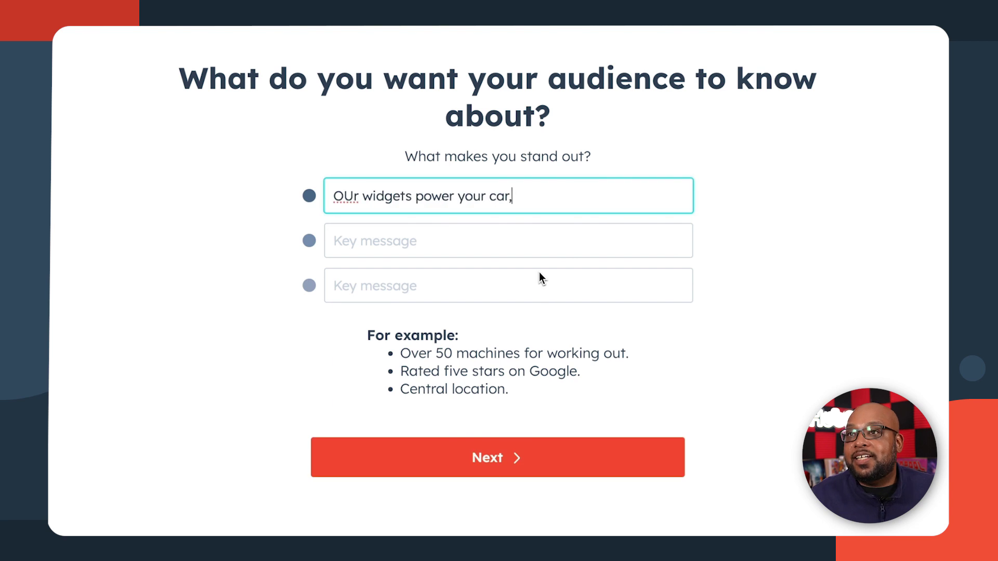
key("Tab")
type("Biodegradable")
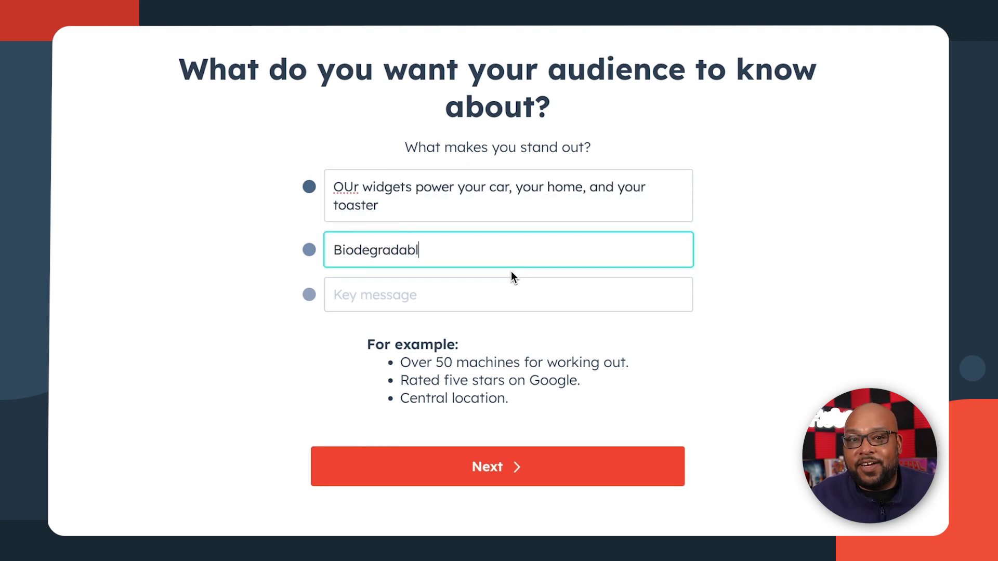
left_click(502, 288)
type("Come in a variety of colors")
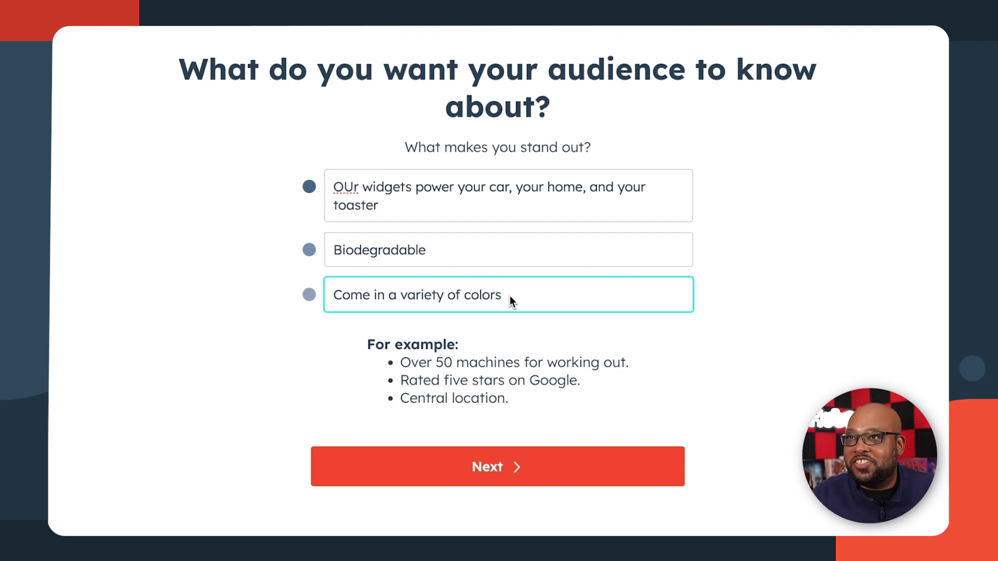
left_click(503, 469)
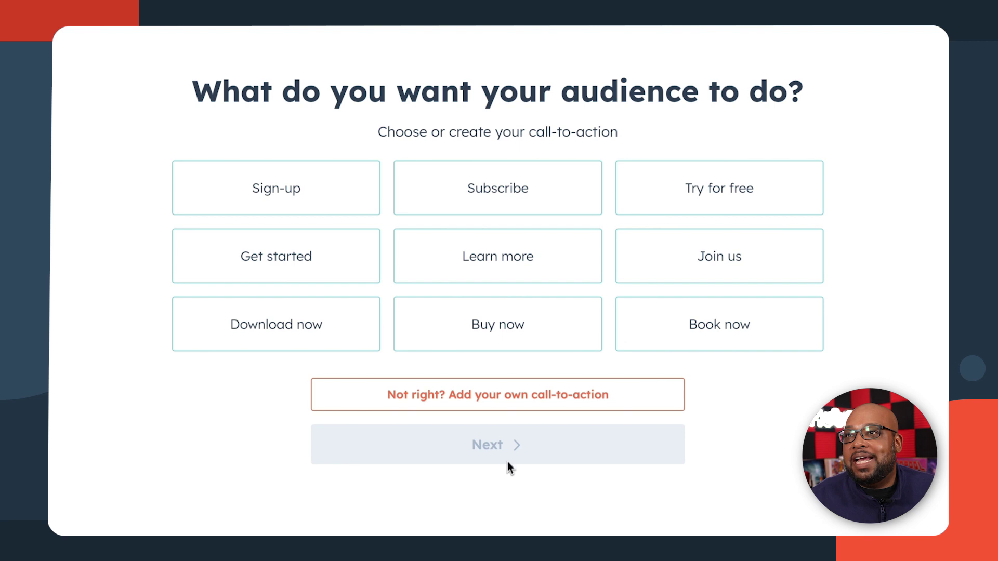
Choose a Buy now call-to-action and Witty, Friendly, Humorous styles, then generate the landing page copy.
left_click(503, 343)
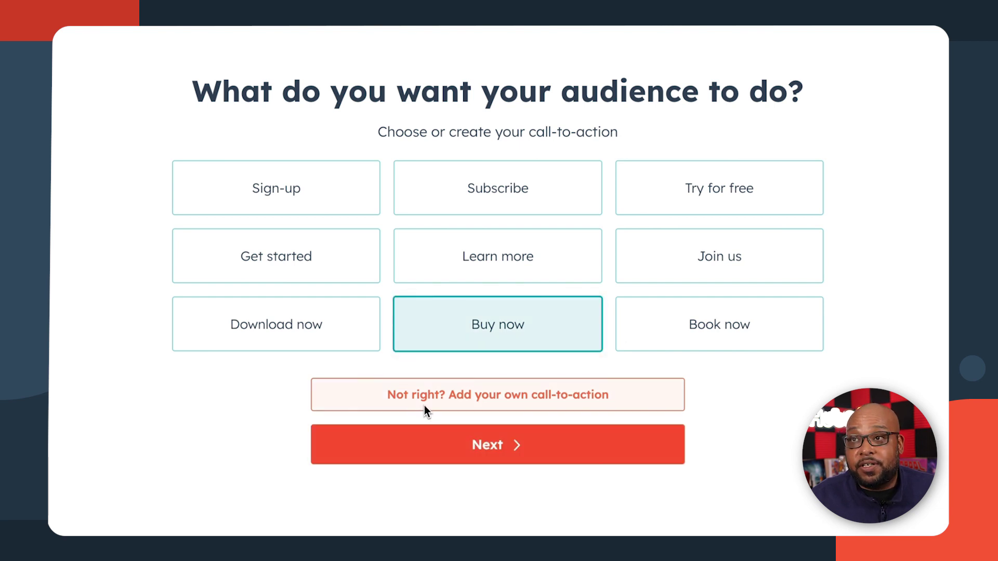
left_click(460, 448)
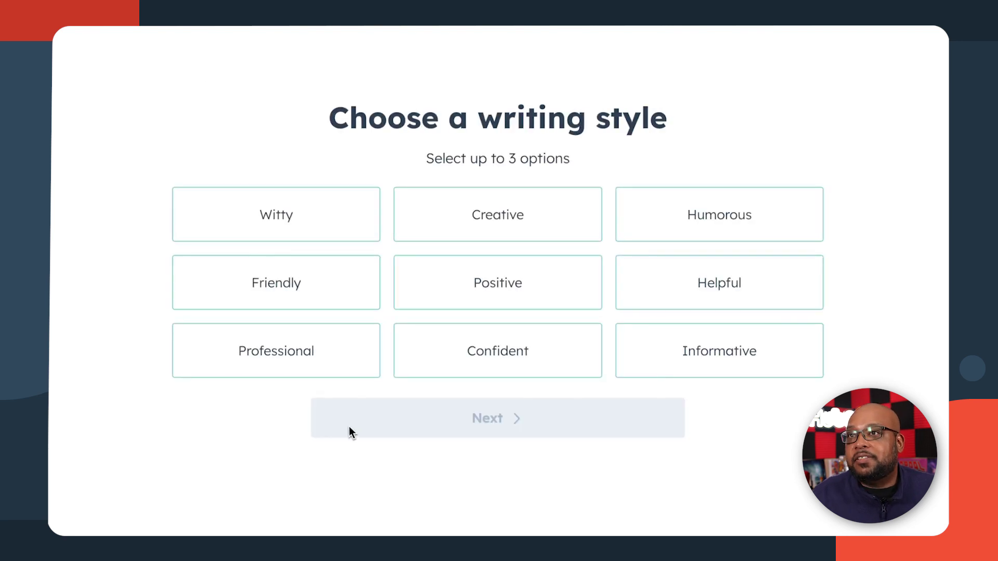
left_click(279, 241)
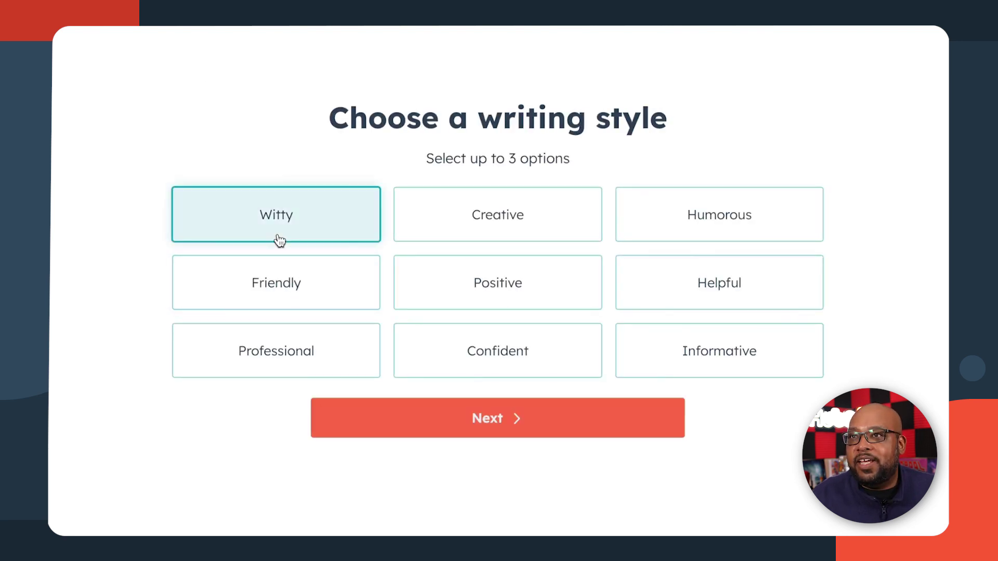
left_click(272, 276)
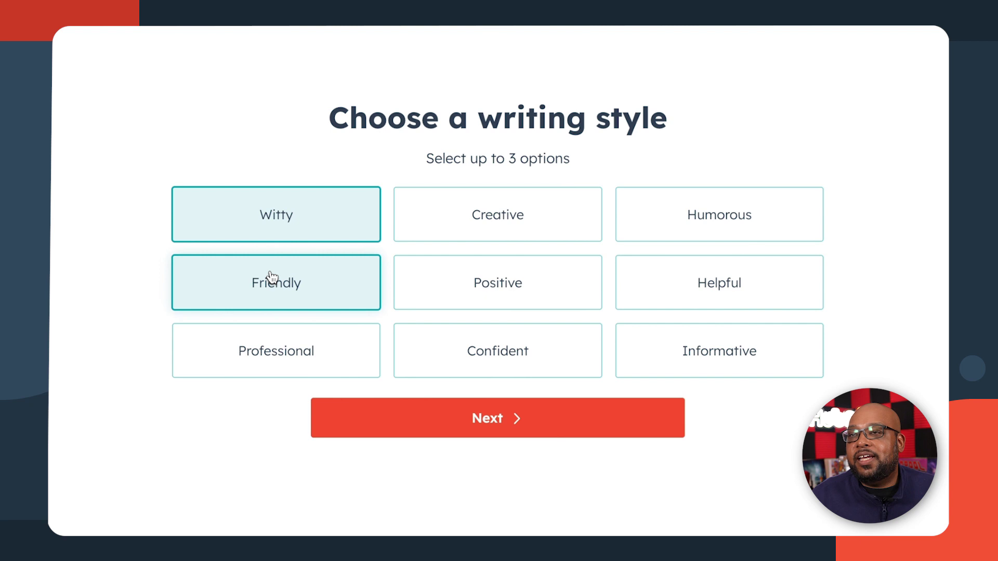
left_click(670, 234)
left_click(432, 436)
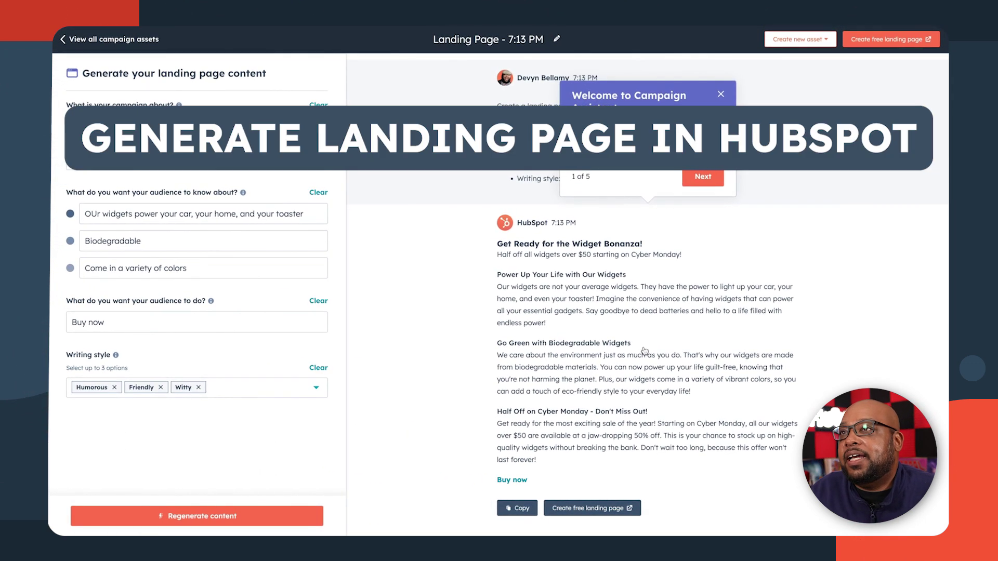
Dismiss the welcome tour and create a free landing page from the generated copy.
left_click(718, 94)
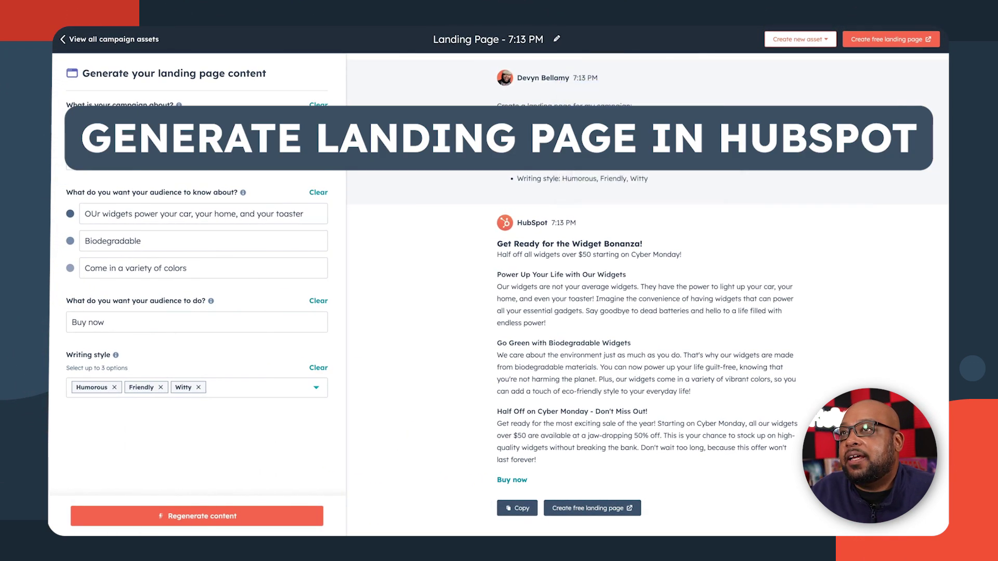
left_click(589, 509)
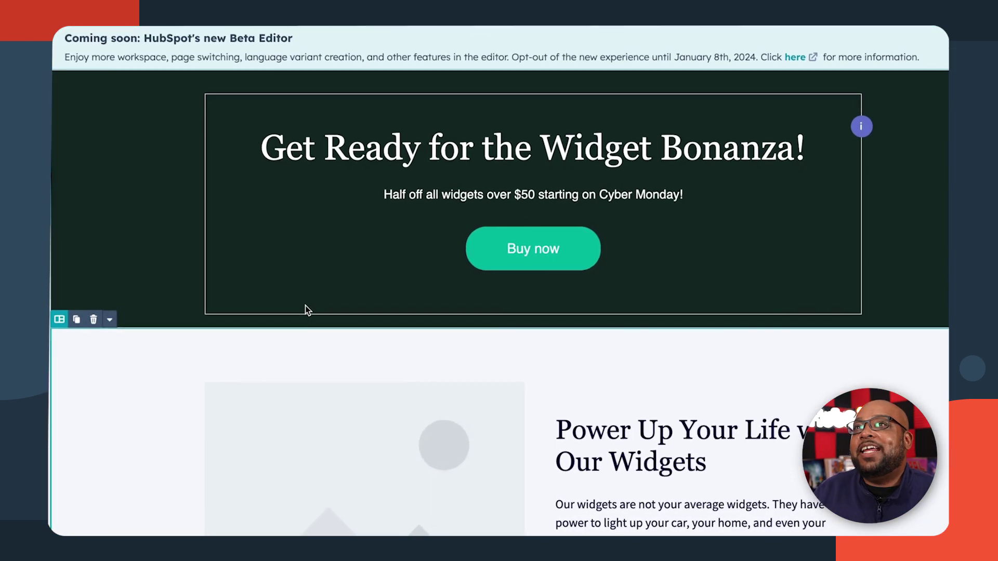
Move the image module out of its column and back to the left of the Power Up paragraph.
scroll(404, 207, "down", 3)
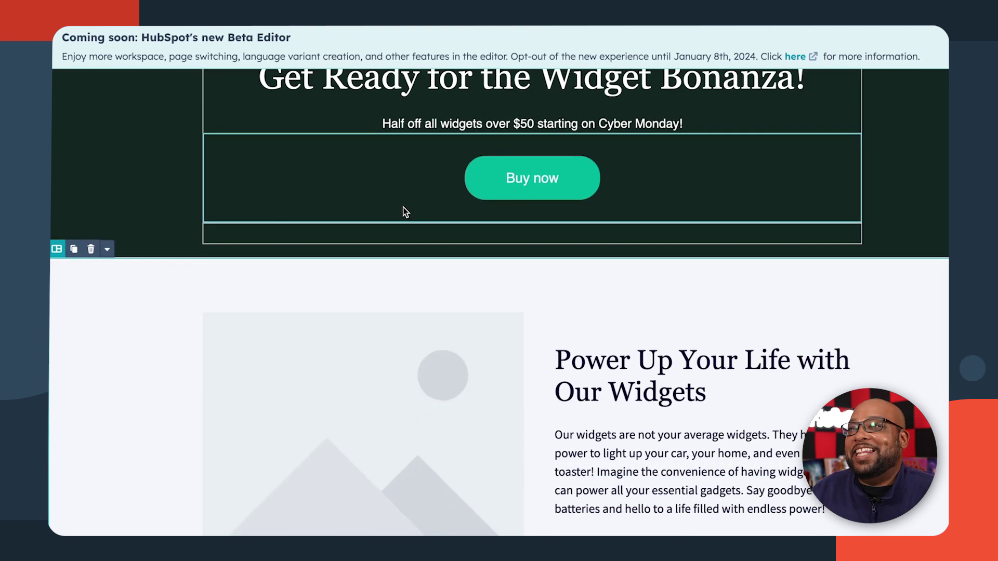
left_click_drag(395, 287, 513, 318)
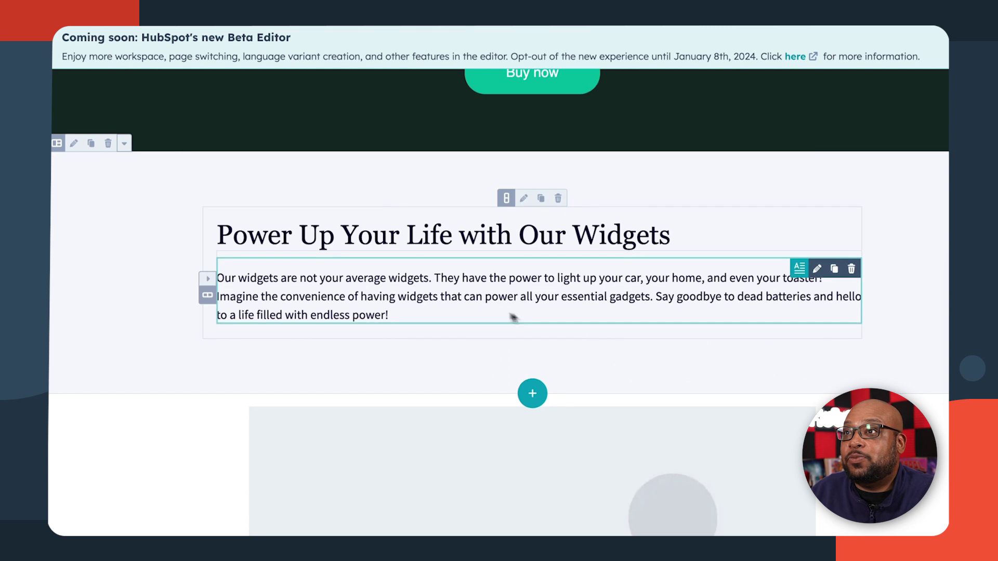
scroll(436, 368, "down", 5)
scroll(430, 364, "up", 5)
left_click_drag(421, 458, 245, 309)
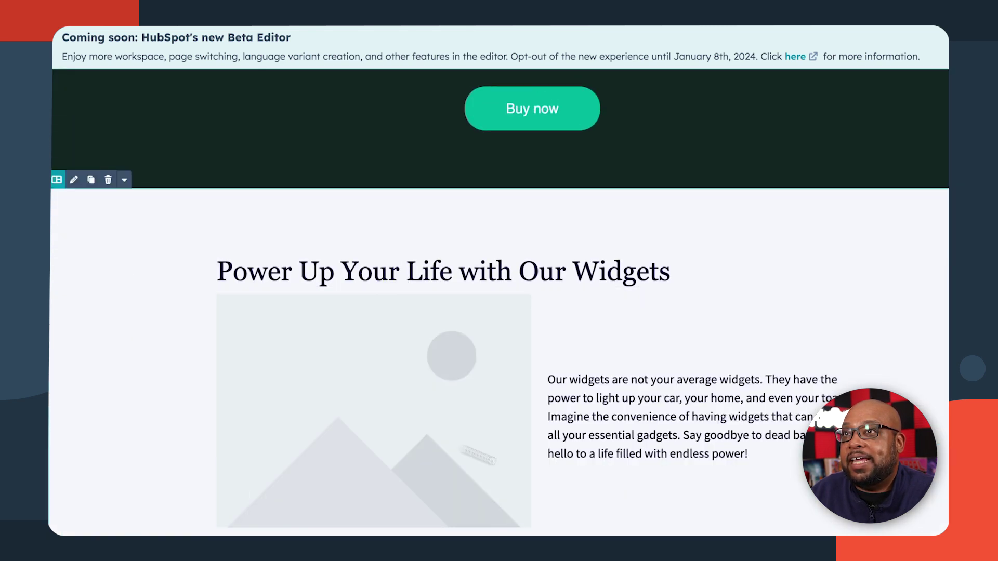
scroll(541, 442, "down", 7)
scroll(546, 437, "up", 5)
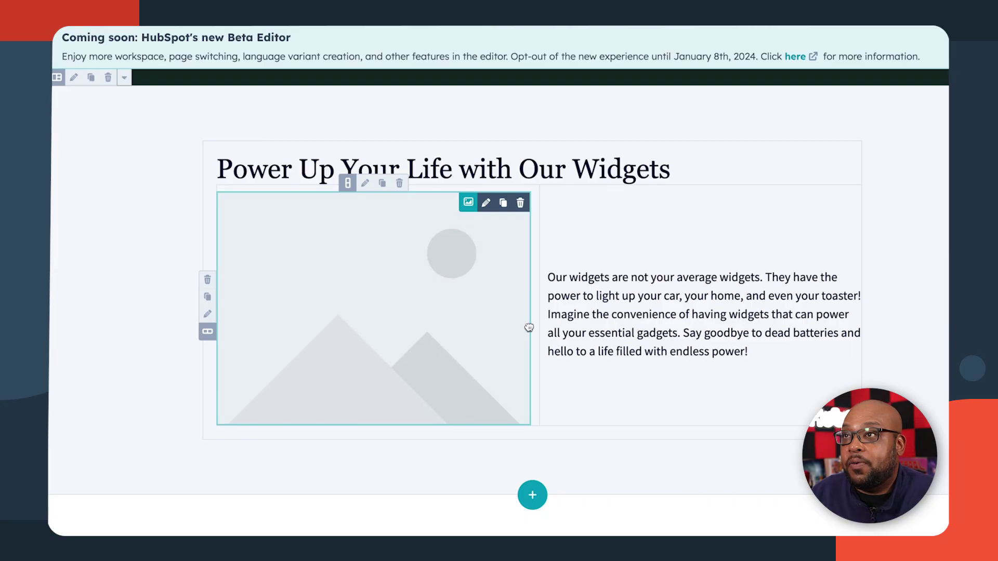
left_click(589, 328)
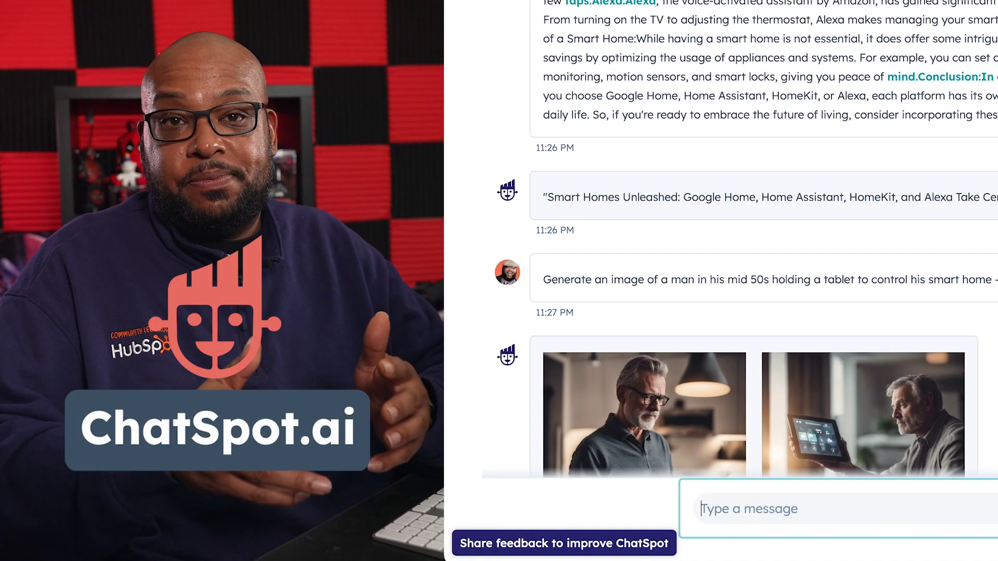
scroll(754, 312, "down", 4)
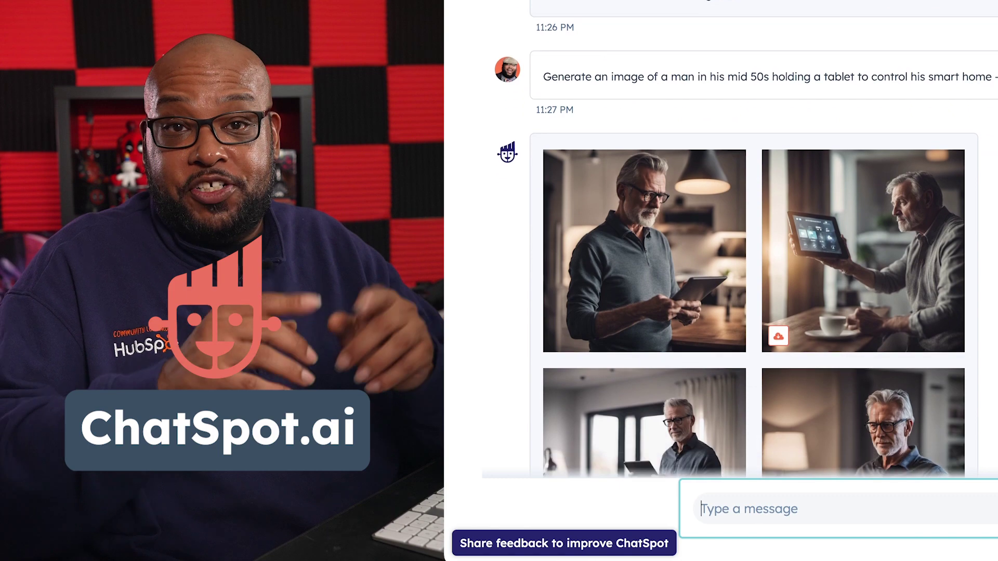
scroll(863, 312, "down", 2)
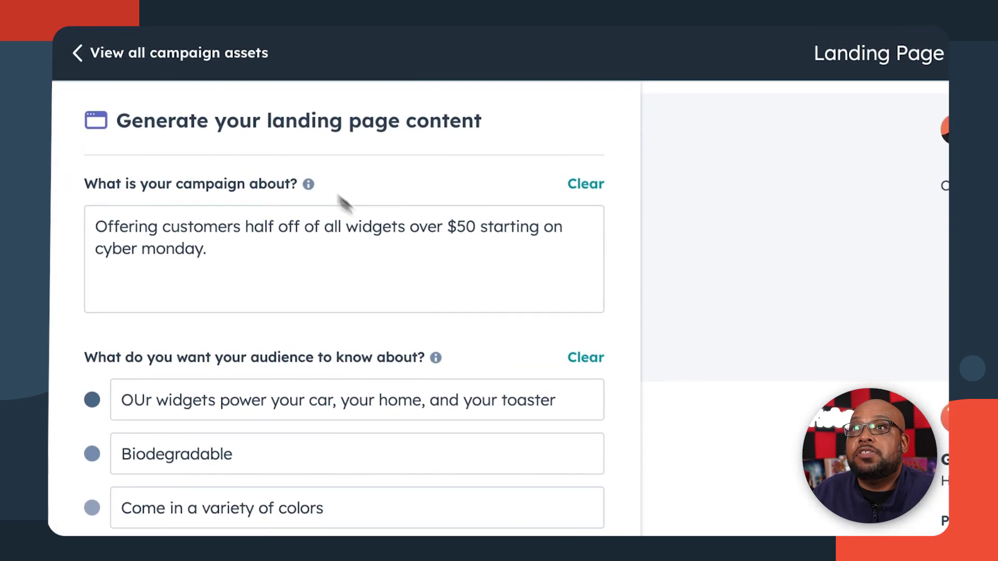
From the campaign asset list, create a new Google Search Ad asset.
left_click(236, 57)
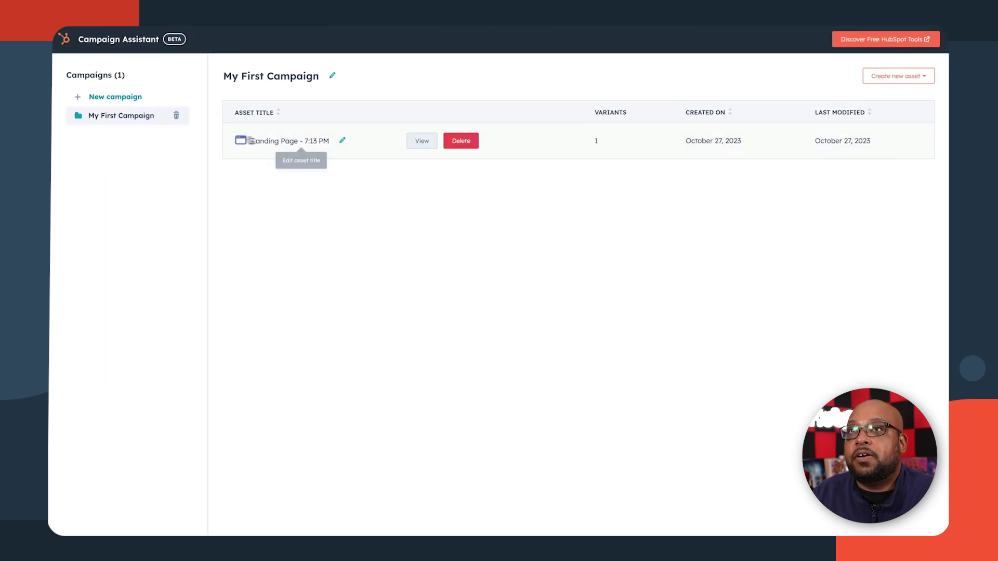
mouse_move(257, 138)
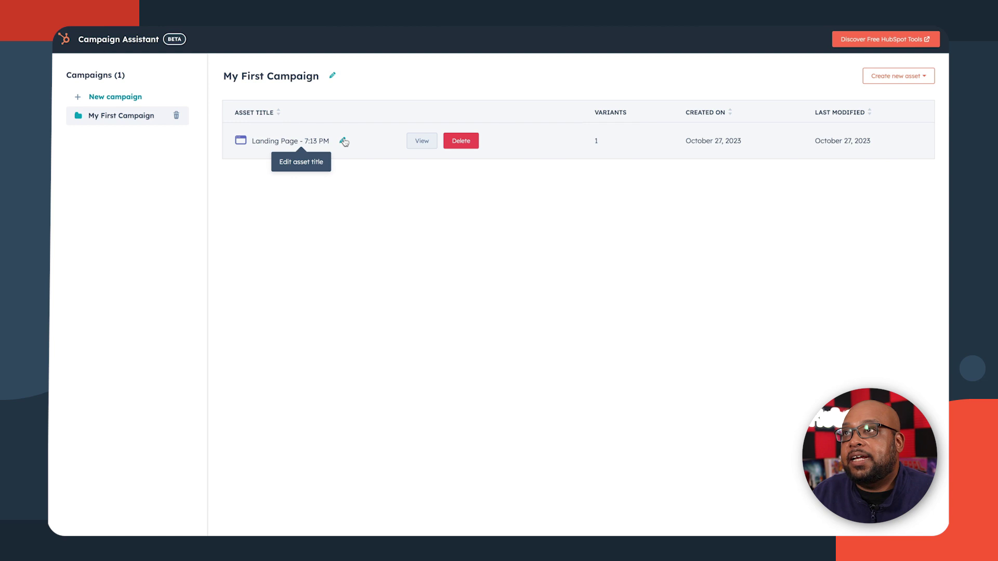
left_click(894, 77)
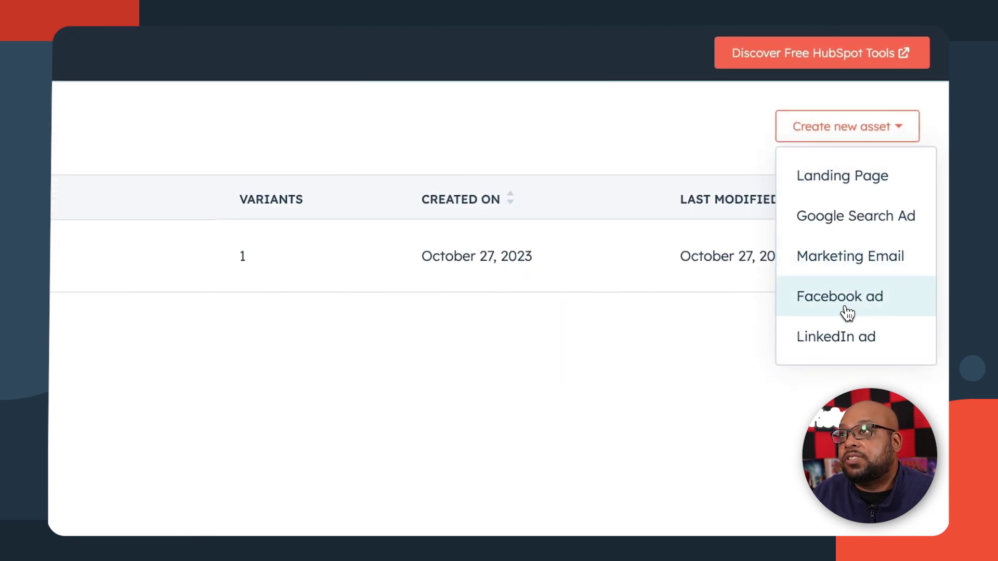
left_click(794, 223)
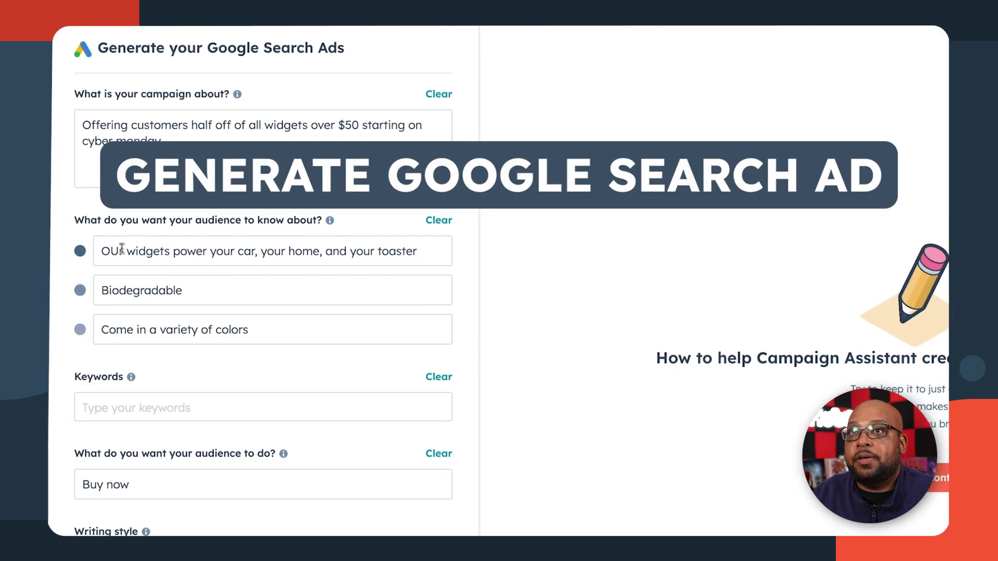
Correct 'OUr' to 'Our' in the first audience message.
left_click(120, 251)
key("BackSpace")
type("u")
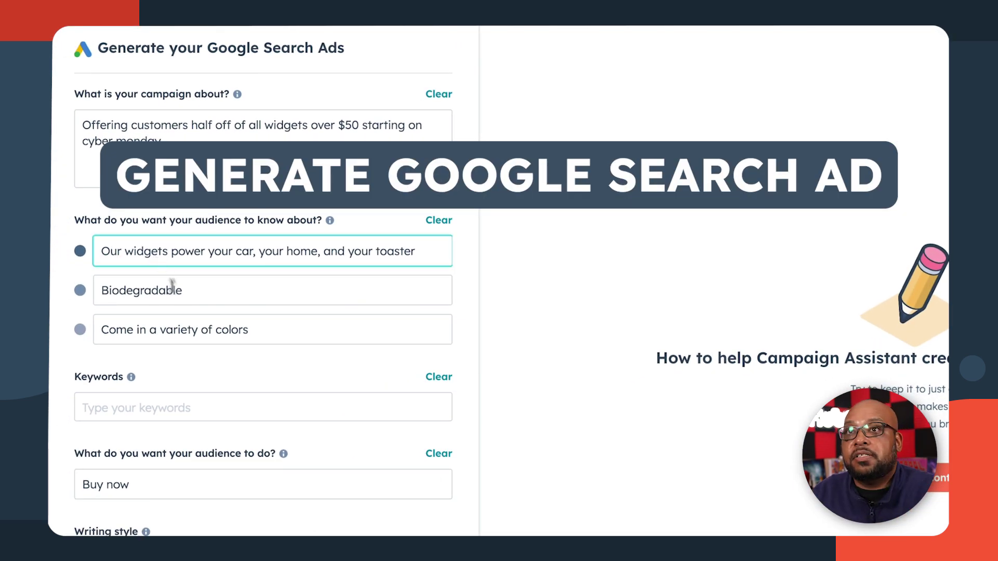
Add keywords Widgets, Cyber Monday and Colors, generate the three ads and copy them.
left_click(210, 407)
type("Widgets")
key("Return")
type("Cyber Monday")
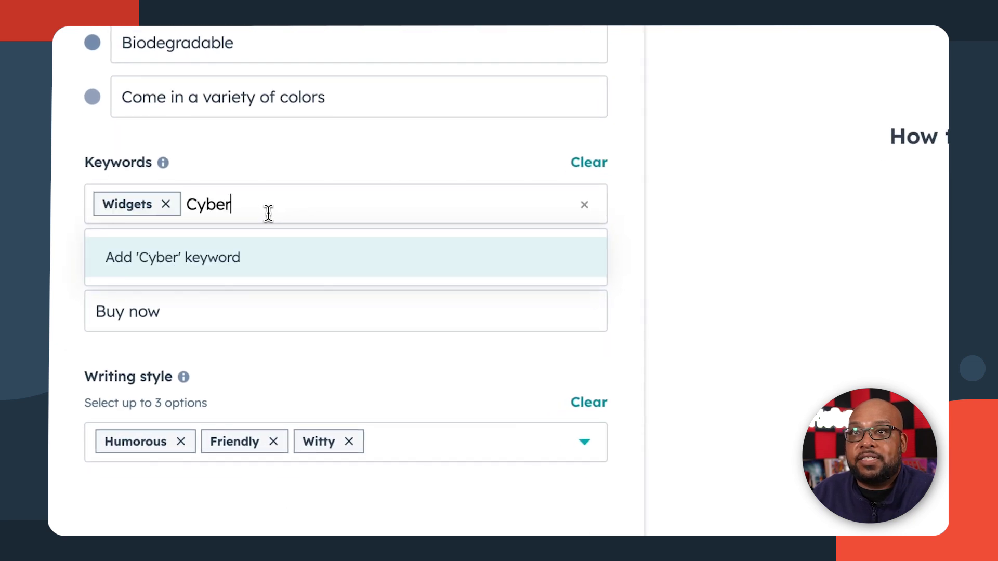
key("Return")
type("Colors")
key("Return")
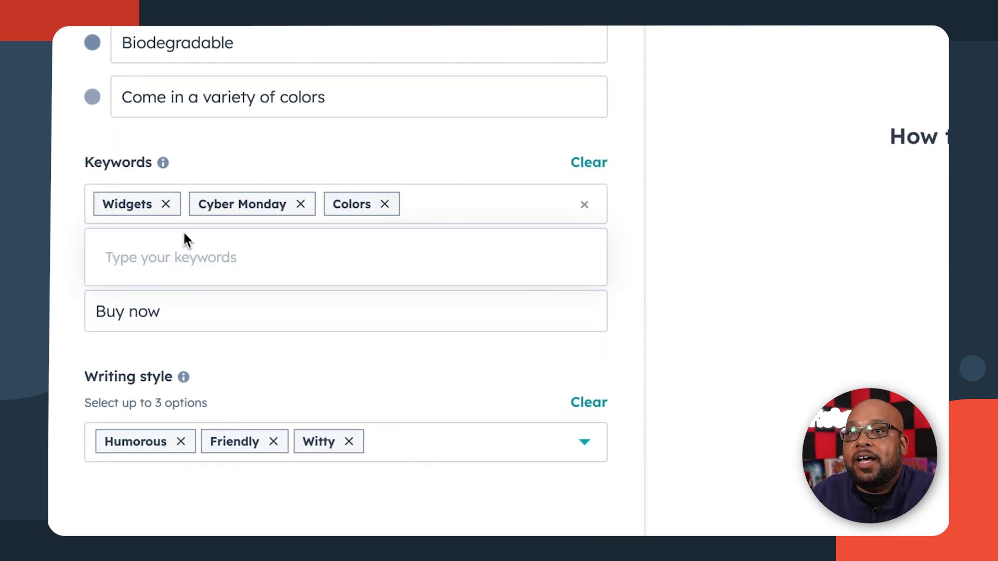
left_click(283, 495)
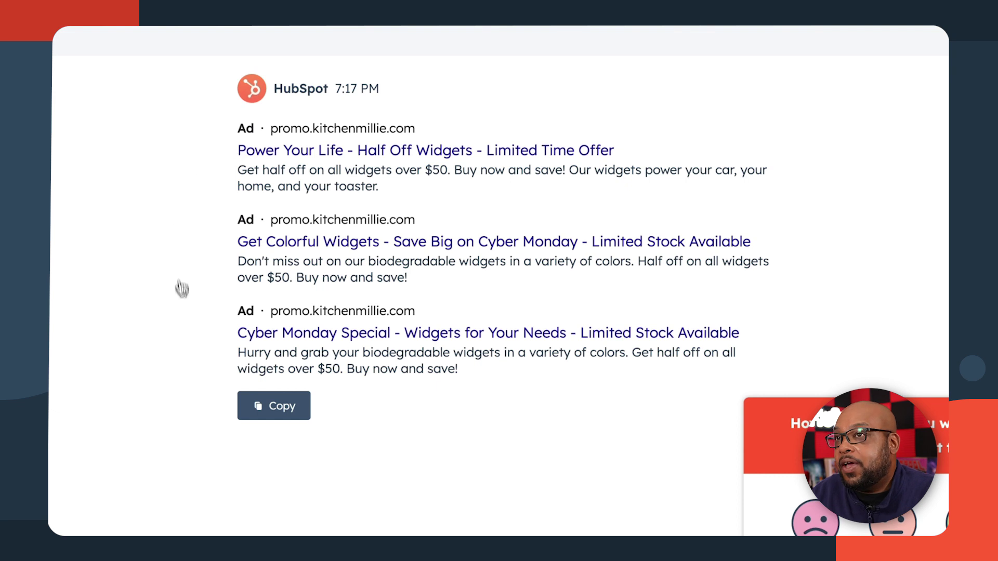
left_click(254, 406)
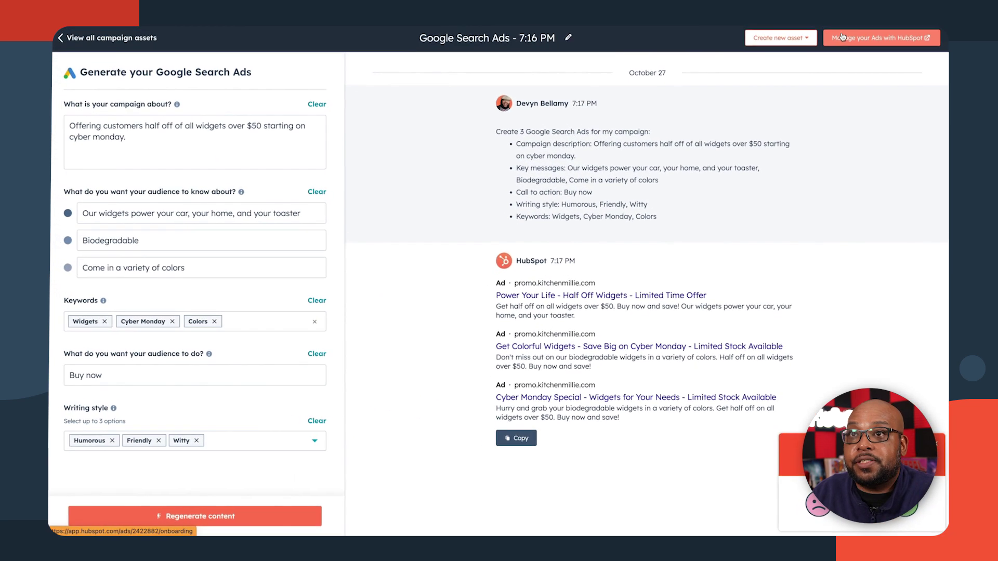
Create a new Marketing Email asset, generate its content and open it in the email editor.
left_click(154, 40)
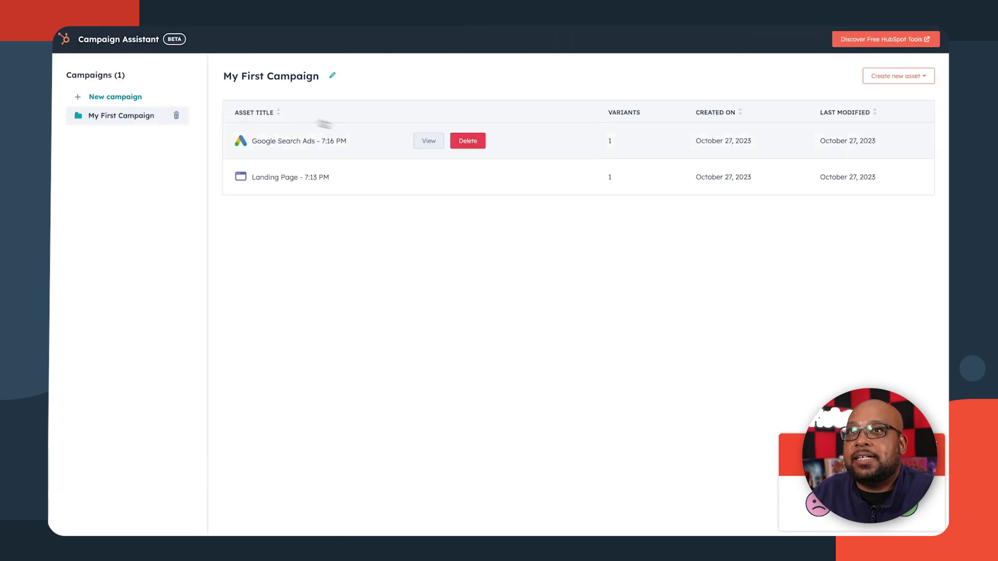
left_click(902, 74)
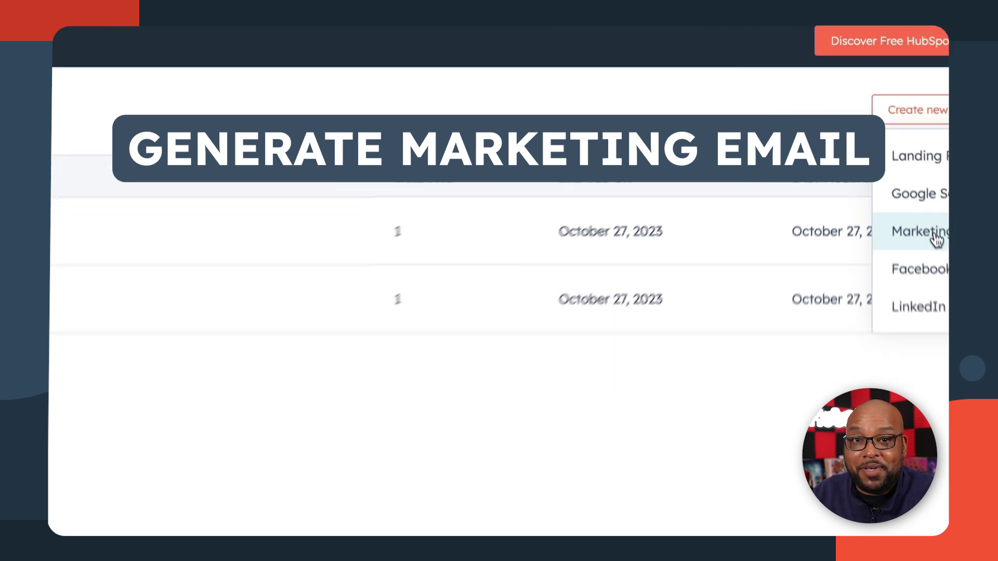
left_click(845, 260)
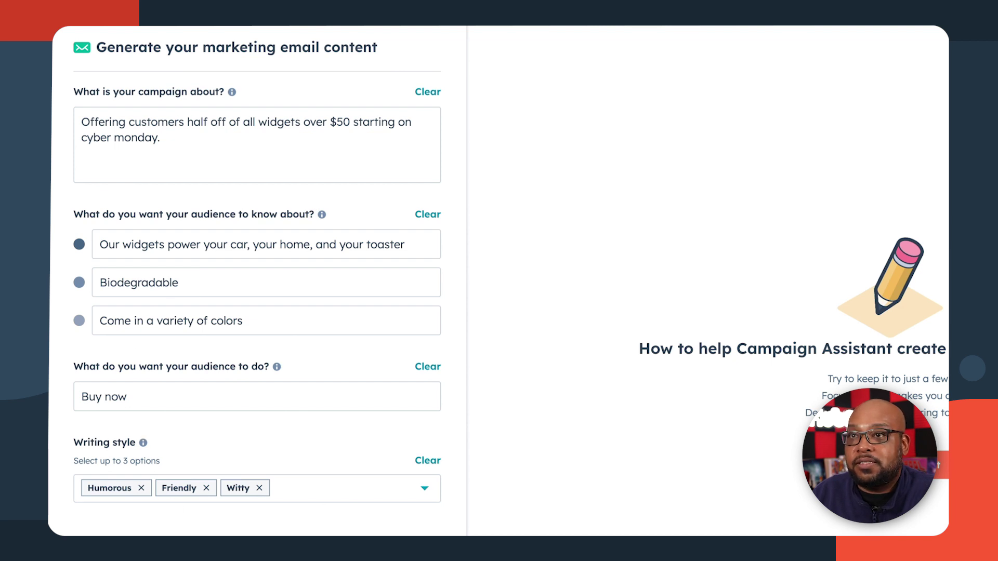
left_click(197, 516)
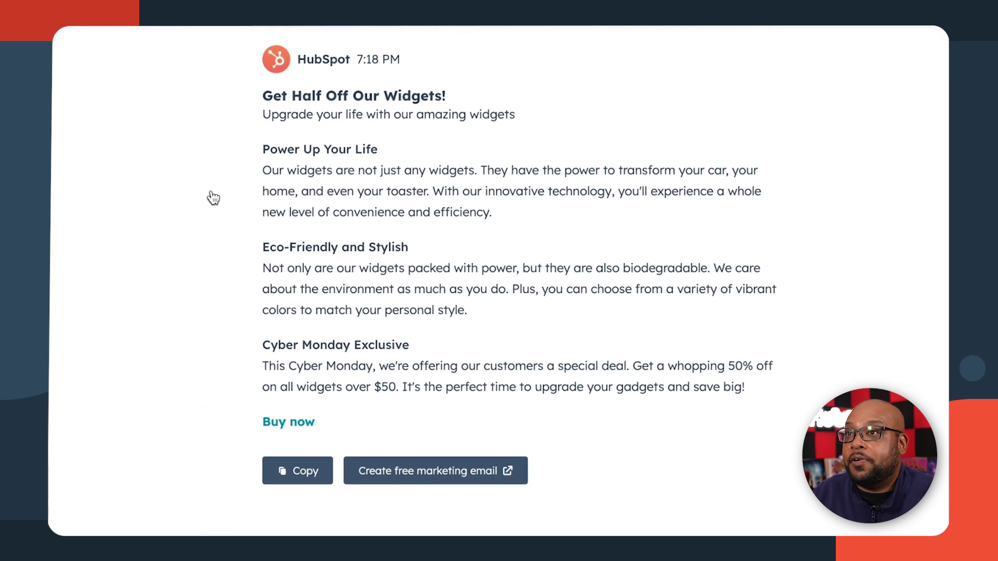
left_click(435, 474)
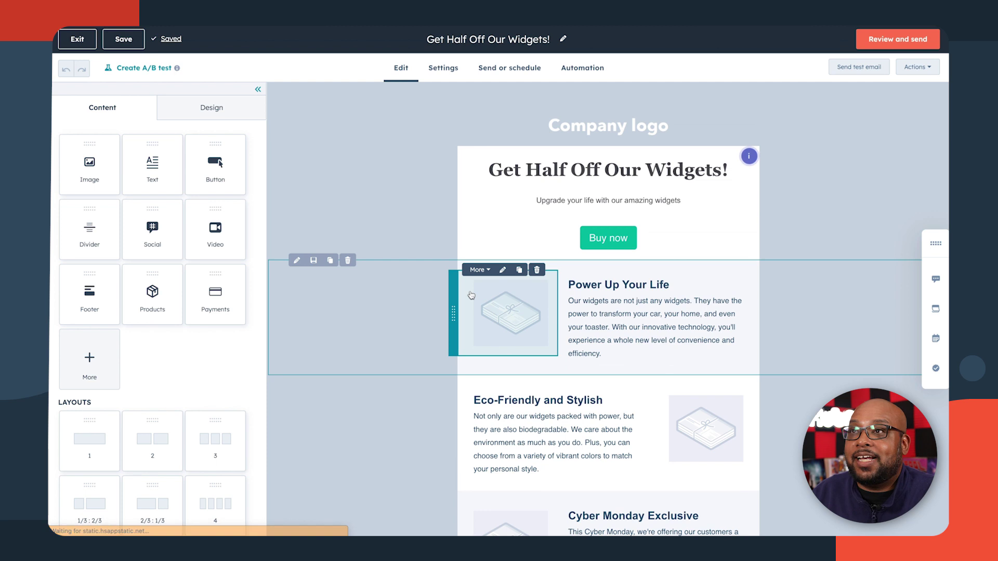
Select the image beside Power Up Your Life and review the email draft's sections.
scroll(607, 283, "down", 1)
left_click(522, 321)
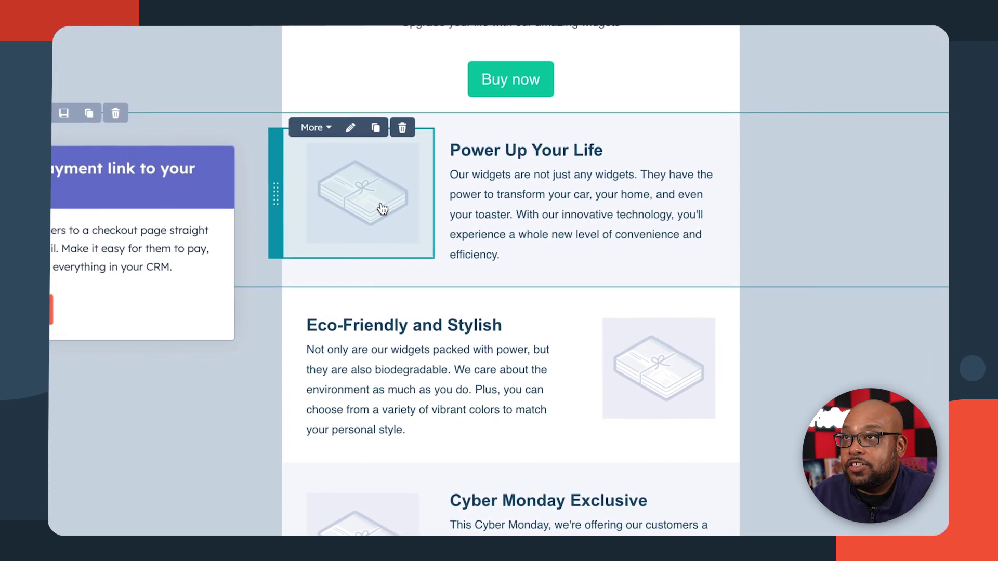
scroll(522, 216, "down", 5)
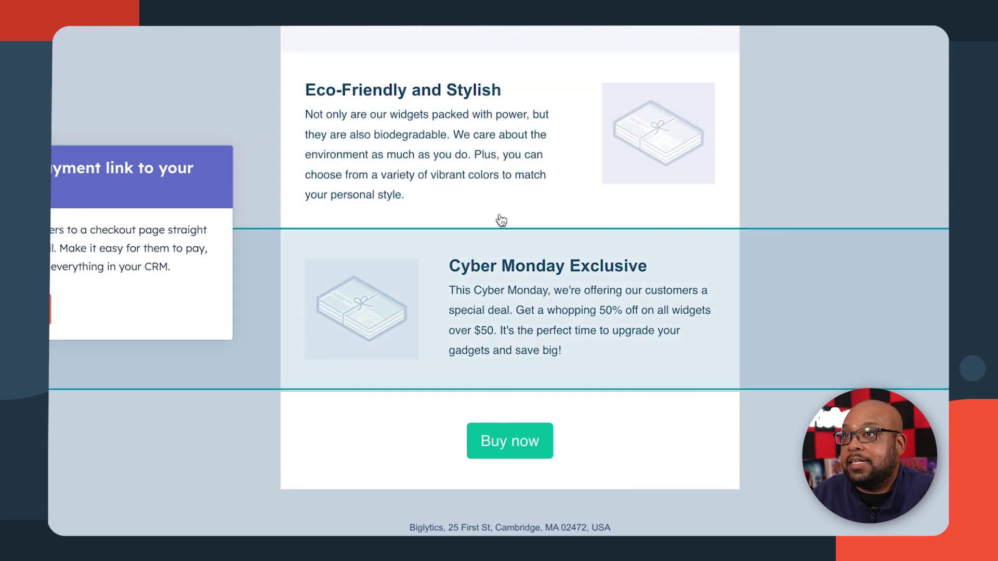
scroll(489, 317, "up", 3)
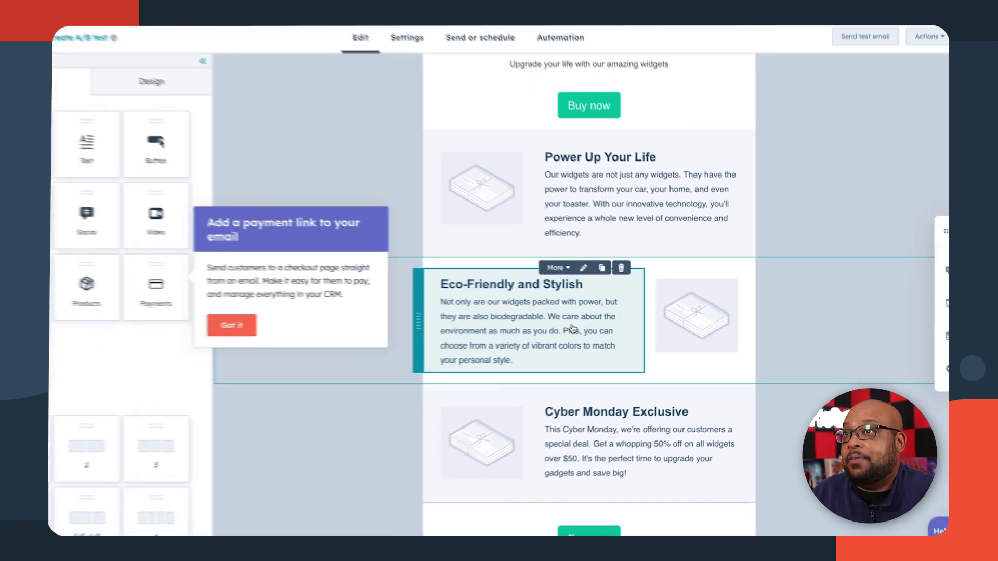
scroll(588, 329, "up", 3)
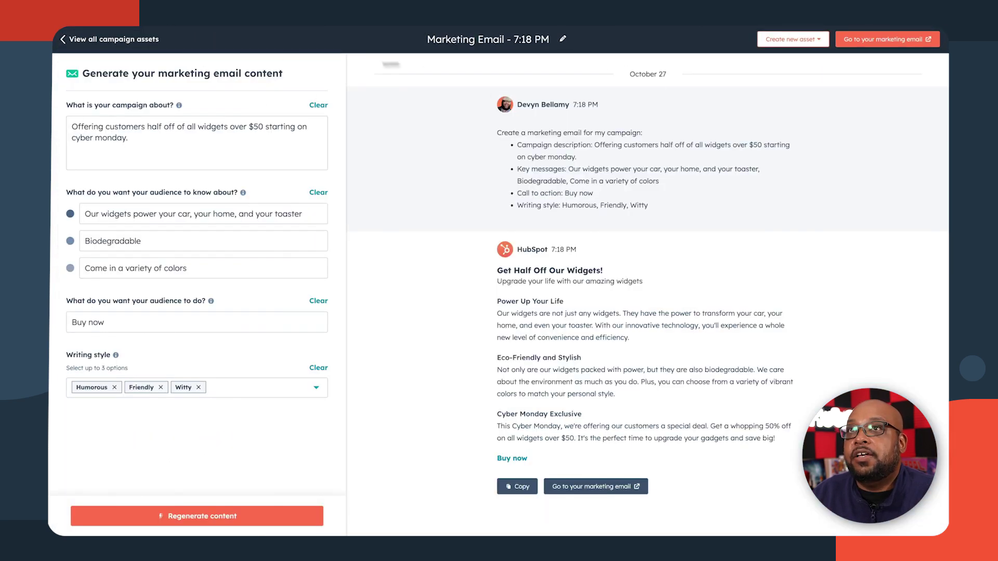
Return to the campaign asset list and show the Create new asset options.
left_click(125, 40)
left_click(913, 77)
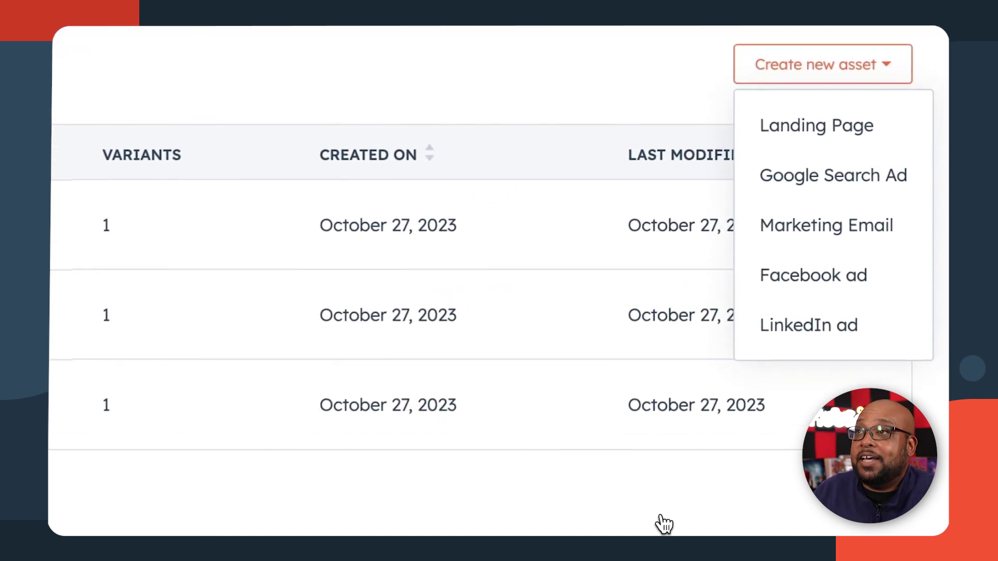